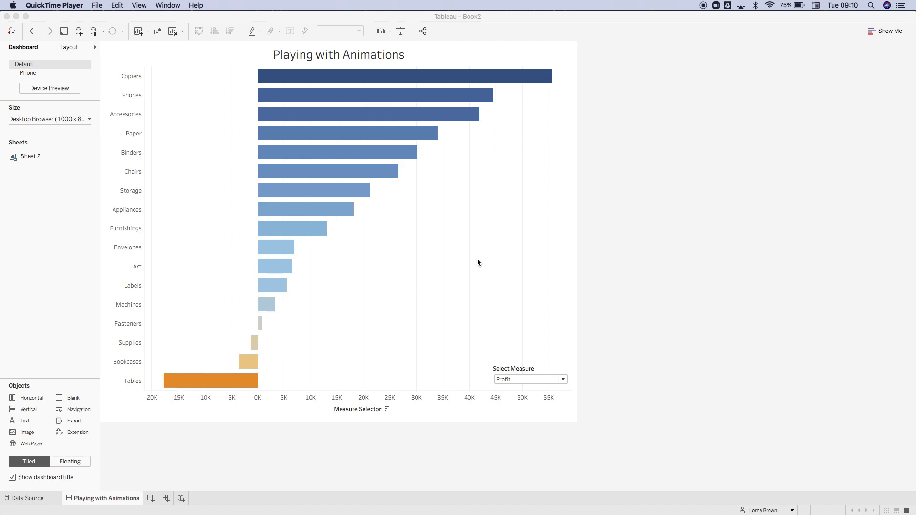
- Pick Sales instead of Profit in the dashboard's Select Measure dropdown
left_click(528, 378)
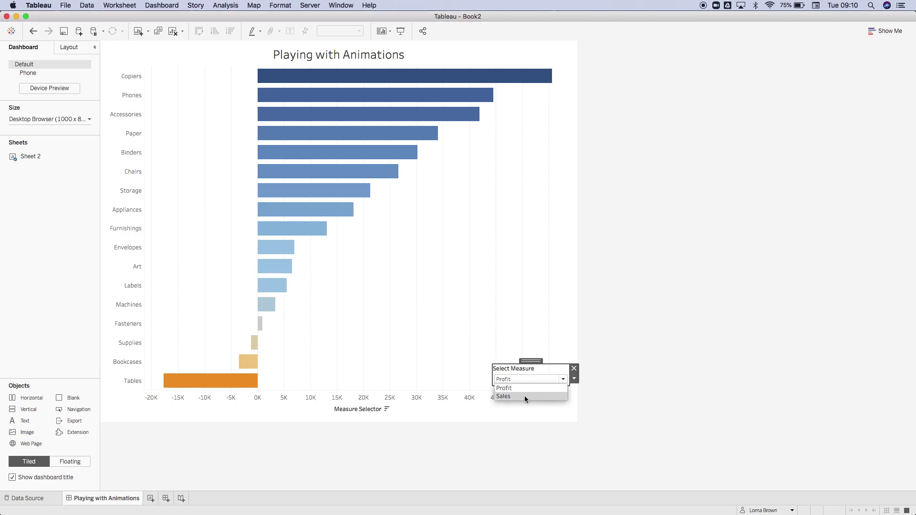
left_click(525, 396)
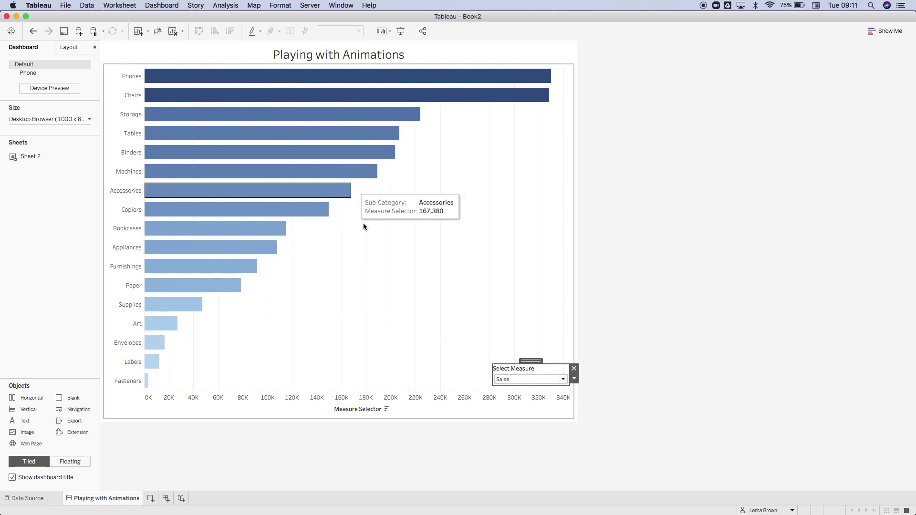
- Add a new worksheet with Sub-Category placed on Rows
left_click(151, 498)
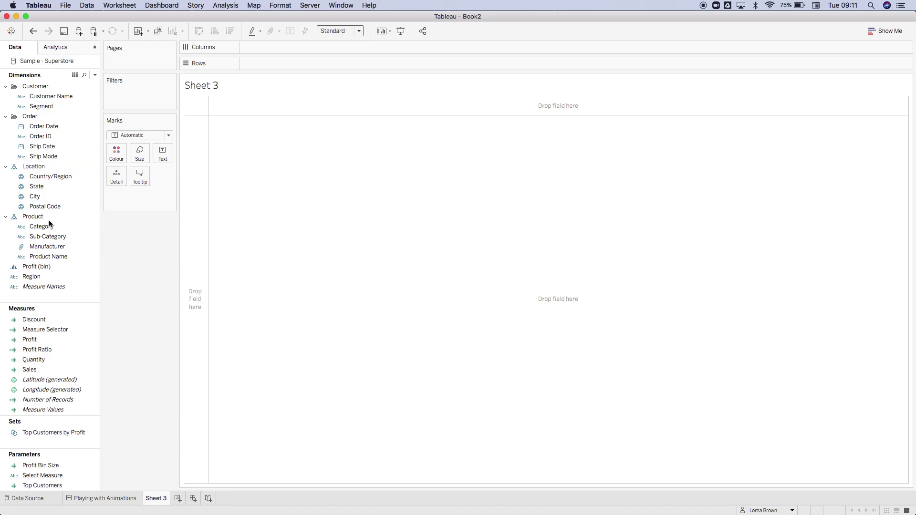
left_click_drag(47, 236, 192, 230)
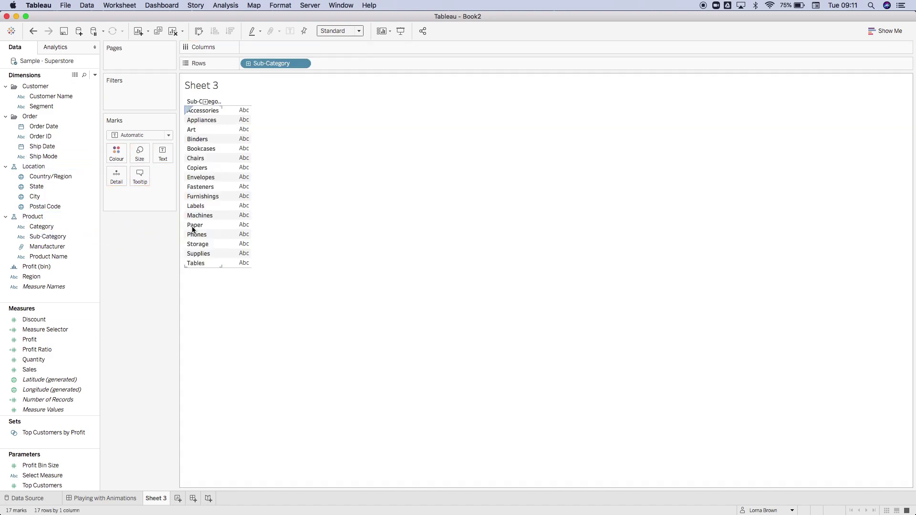
left_click(52, 338)
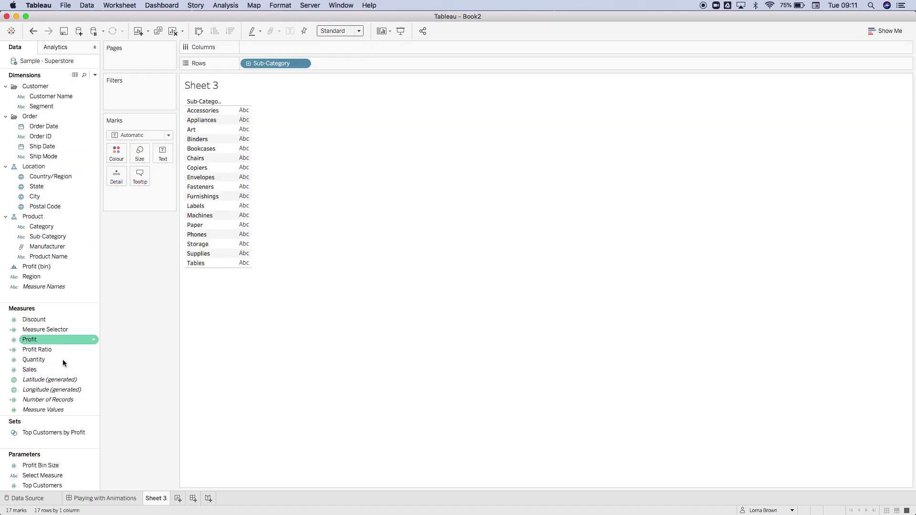
left_click(52, 476)
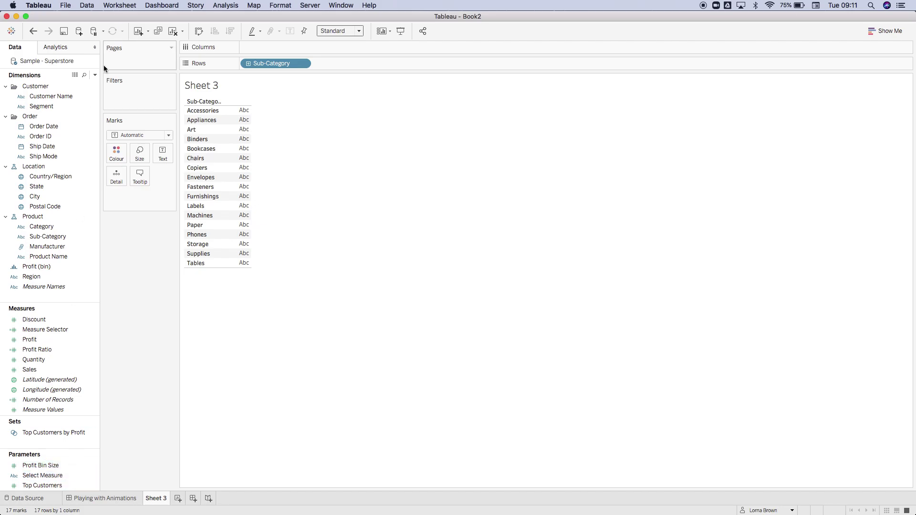
- Create a String parameter named Measure restricted to a list of values
left_click(95, 75)
left_click(87, 94)
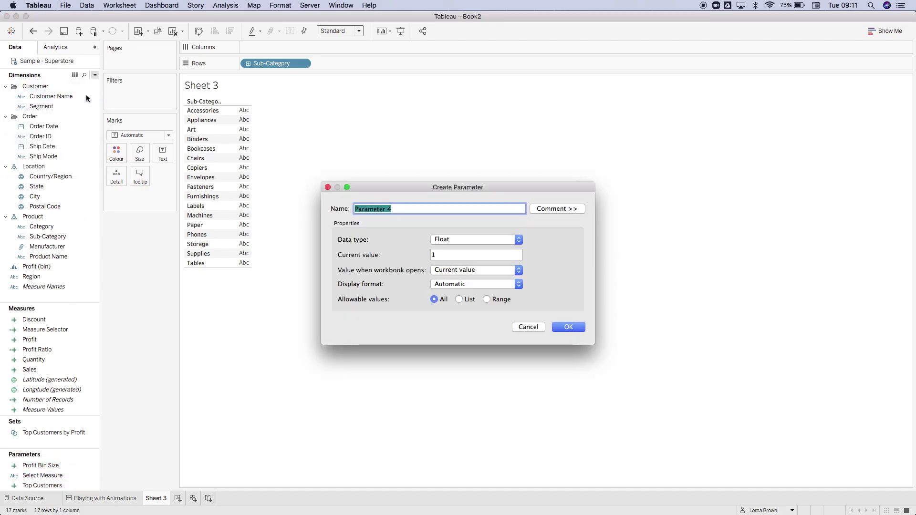
type("Measure")
left_click(440, 240)
left_click(463, 254)
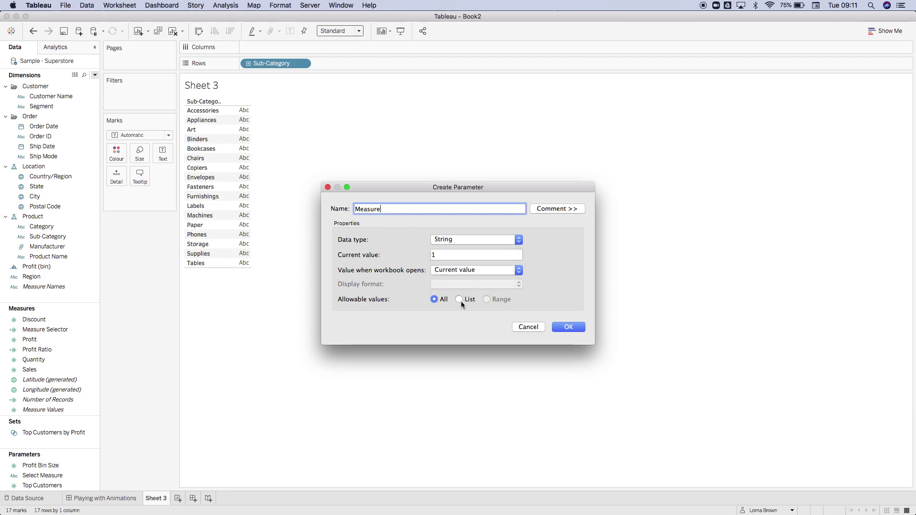
left_click(460, 299)
- Enter Profit and Sales as the Measure parameter's allowed values and confirm
left_click(389, 344)
type("Profit")
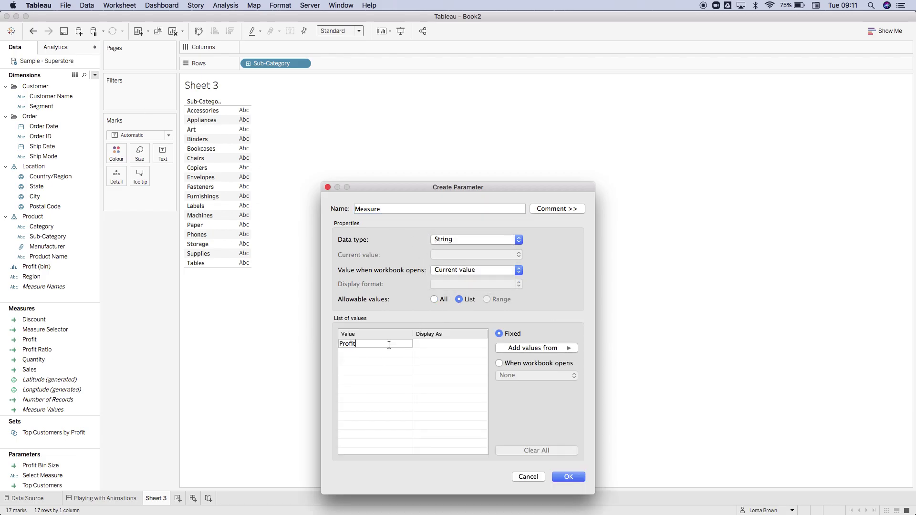
key("Tab")
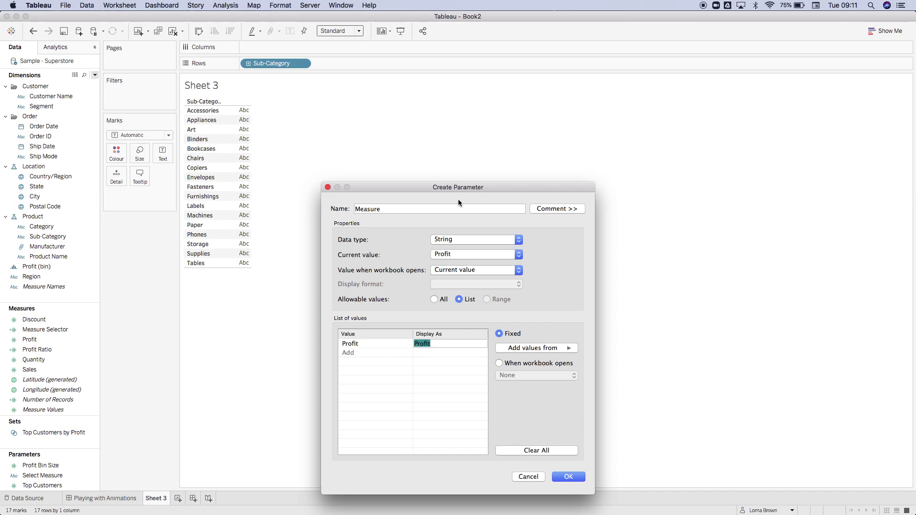
left_click(379, 355)
type("Sales")
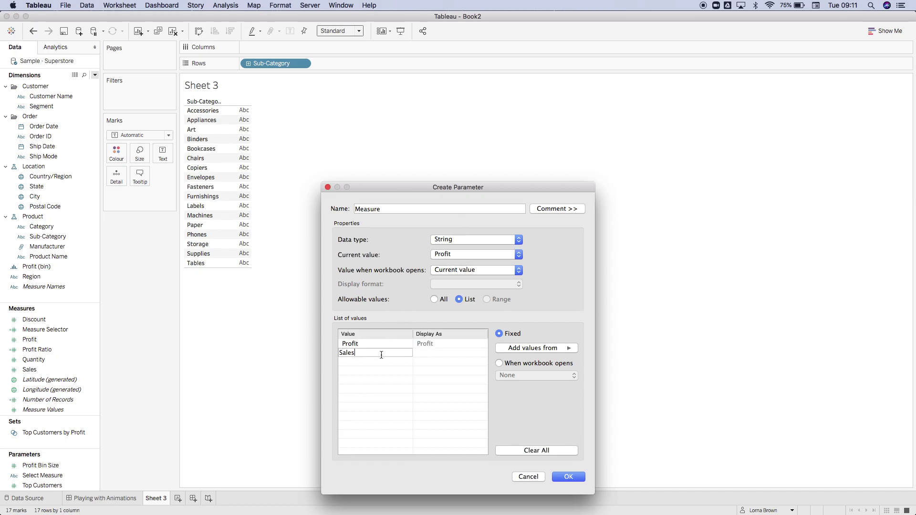
key("Return")
left_click(568, 476)
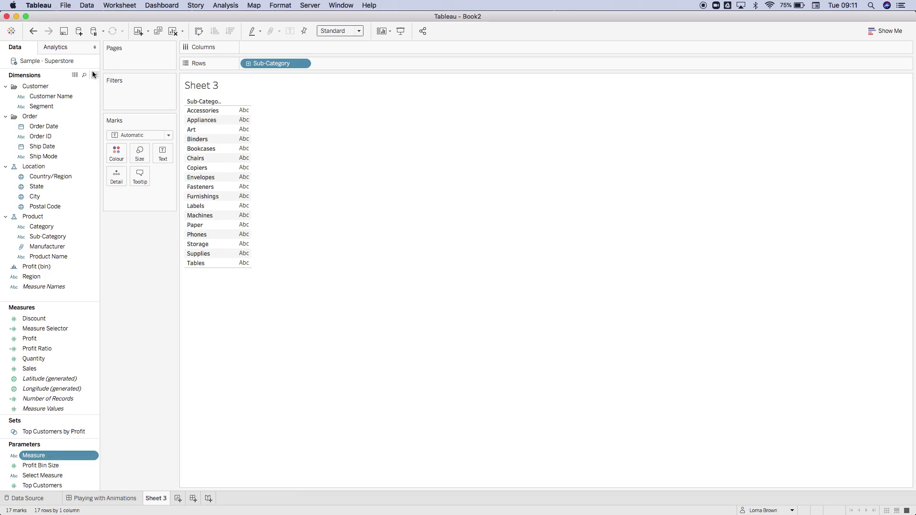
- Create calculated field Measure: CASE [Measure] WHEN 'Profit' THEN [Profit] WHEN 'Sales' THEN [Sales] END
left_click(93, 73)
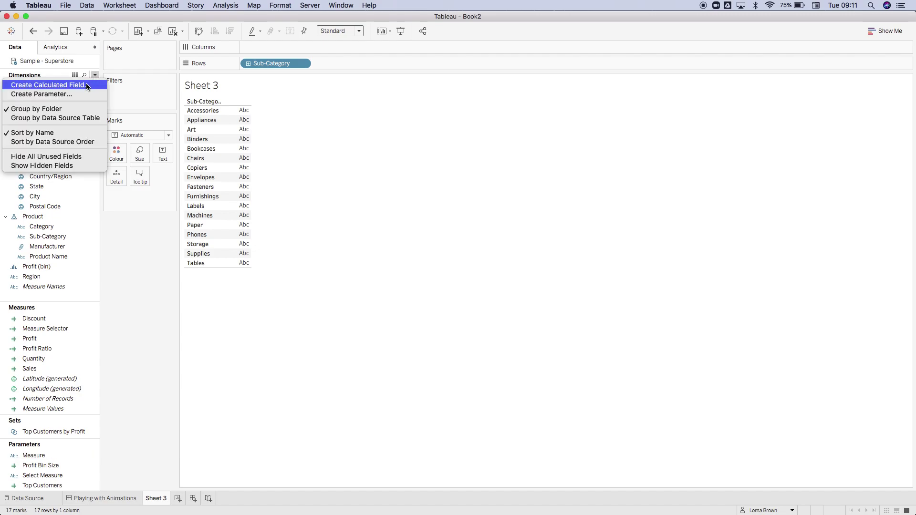
left_click(87, 86)
type("Meas")
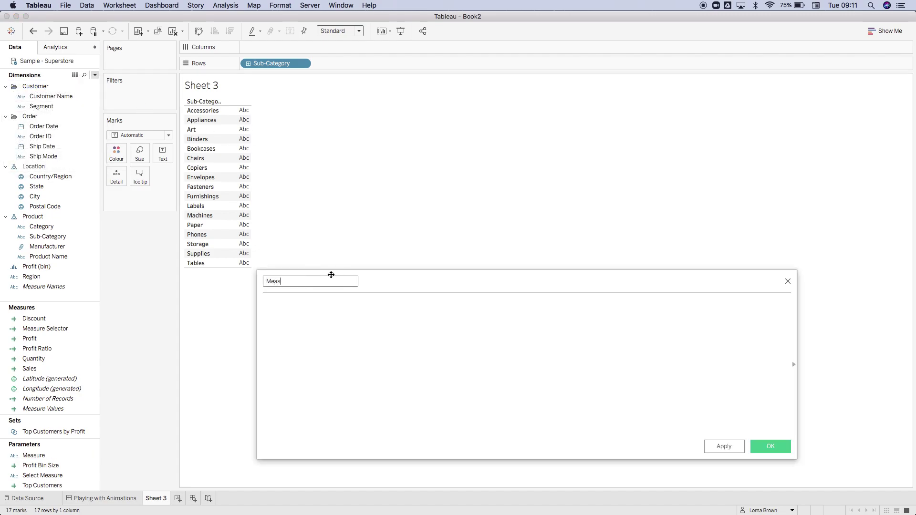
type("ure")
key("Tab")
type("CASE ")
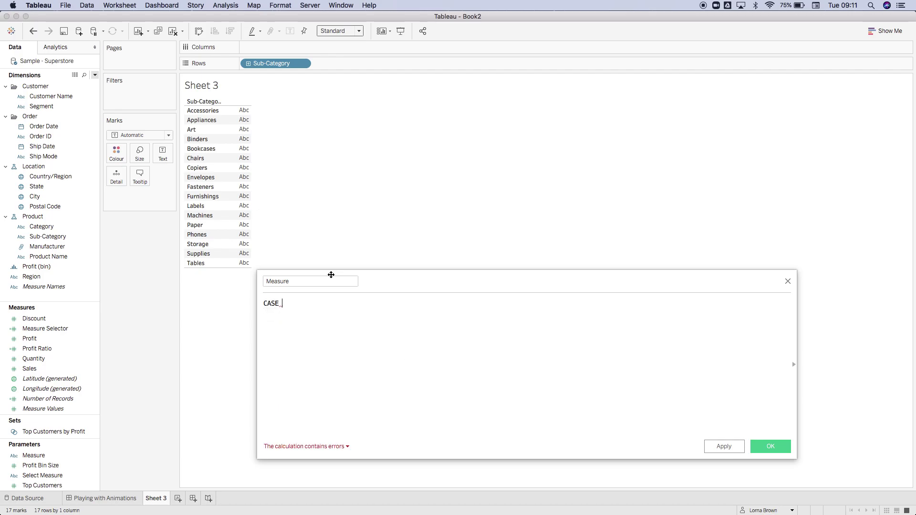
type("me")
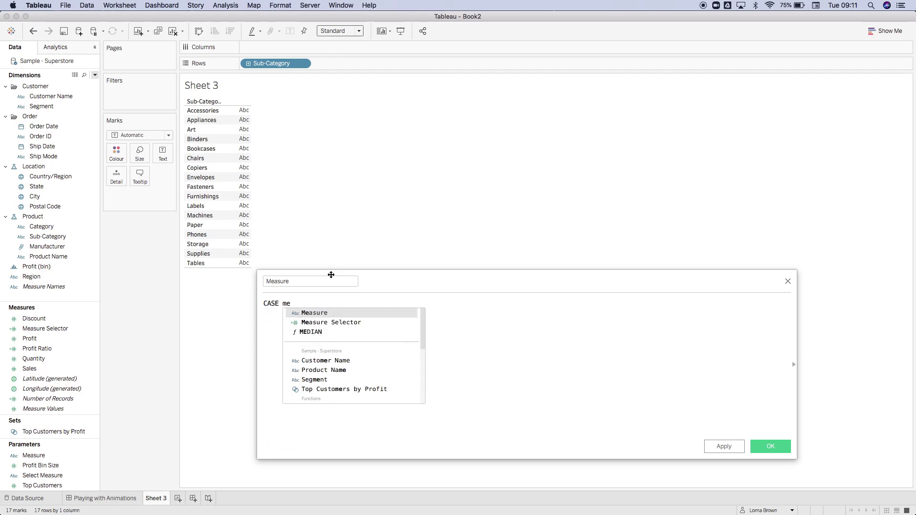
key("Return")
key("Return")
type("WHEN ")
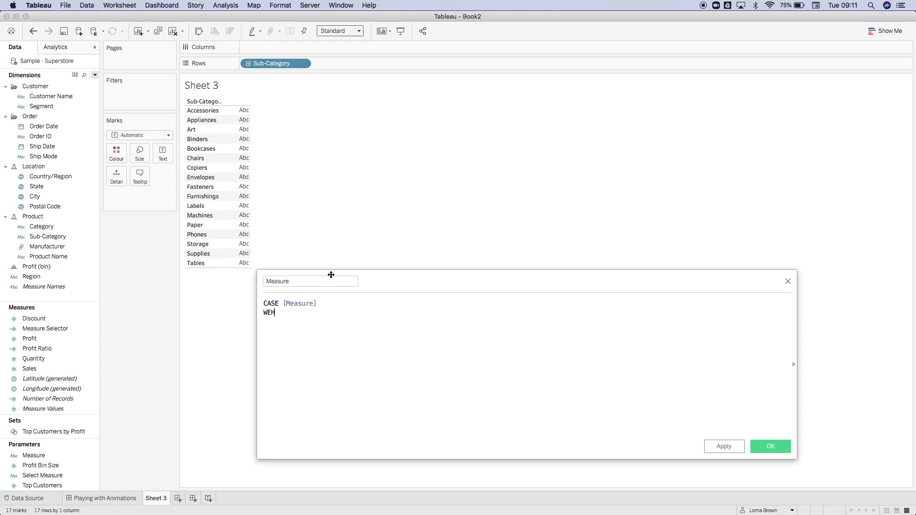
type("'")
type("Profit'")
type(" THEN")
type(" [Profit]")
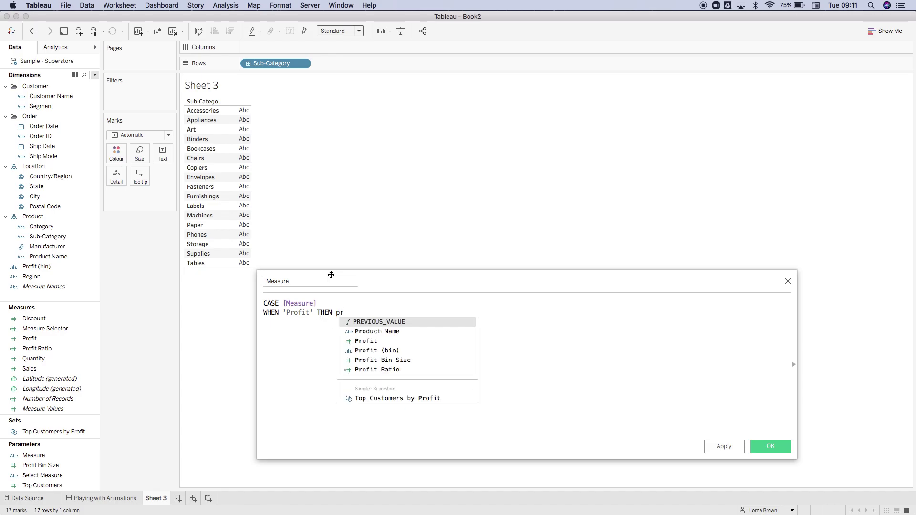
key("Return")
type("W")
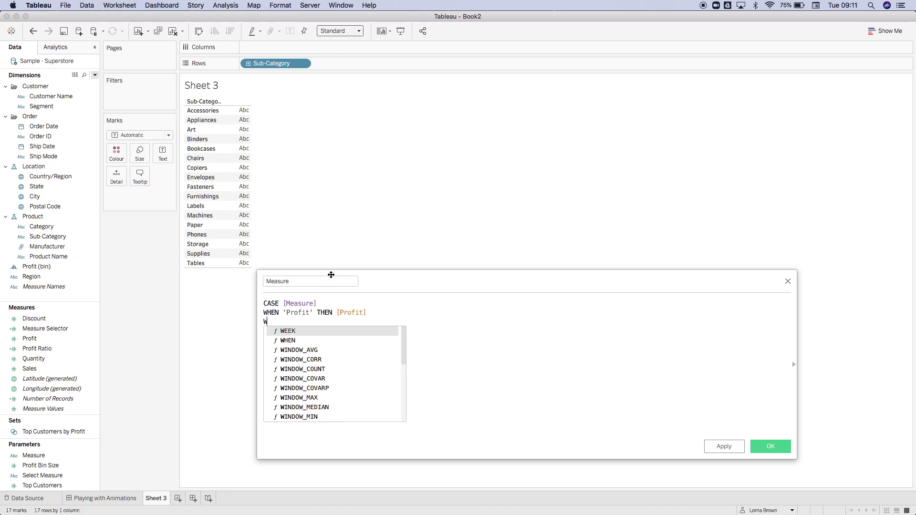
type("HEN 'Sales' THEN")
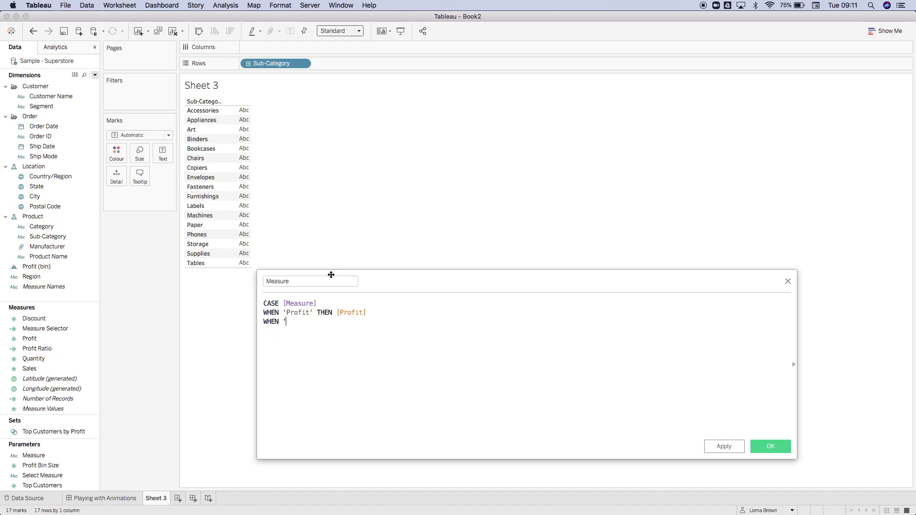
type(" [Sales]")
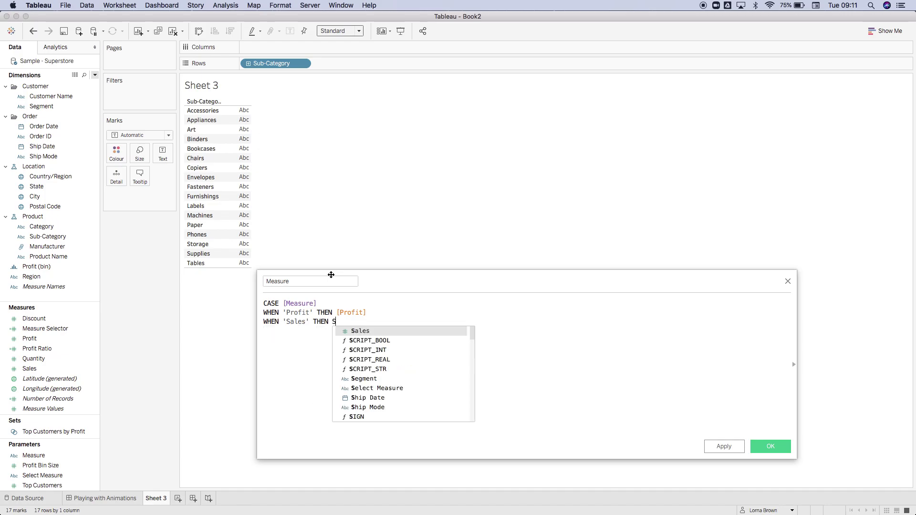
key("Return")
type("END")
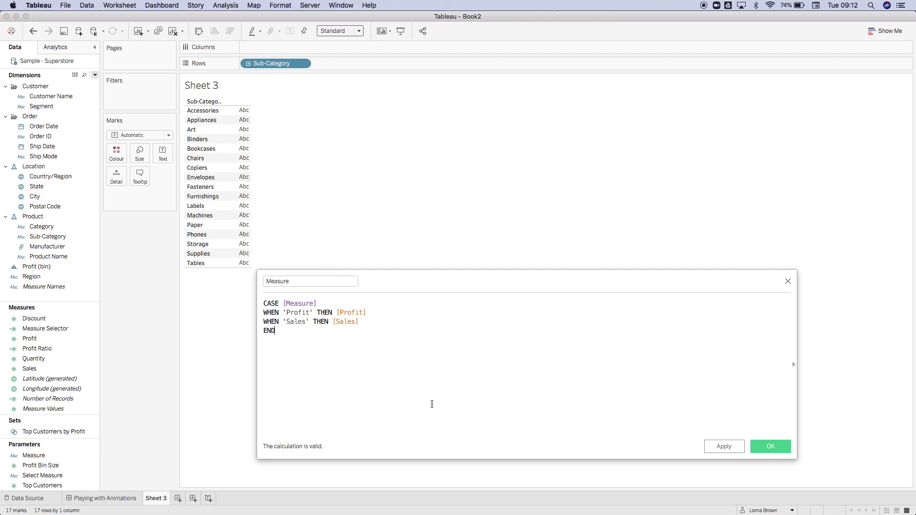
- Save the calculation, plot SUM(Measure) bars per Sub-Category, and show the Measure parameter control
left_click(777, 446)
mouse_move(48, 320)
left_mouse_down()
mouse_move(86, 235)
mouse_move(282, 55)
mouse_move(282, 45)
mouse_move(116, 153)
left_mouse_up()
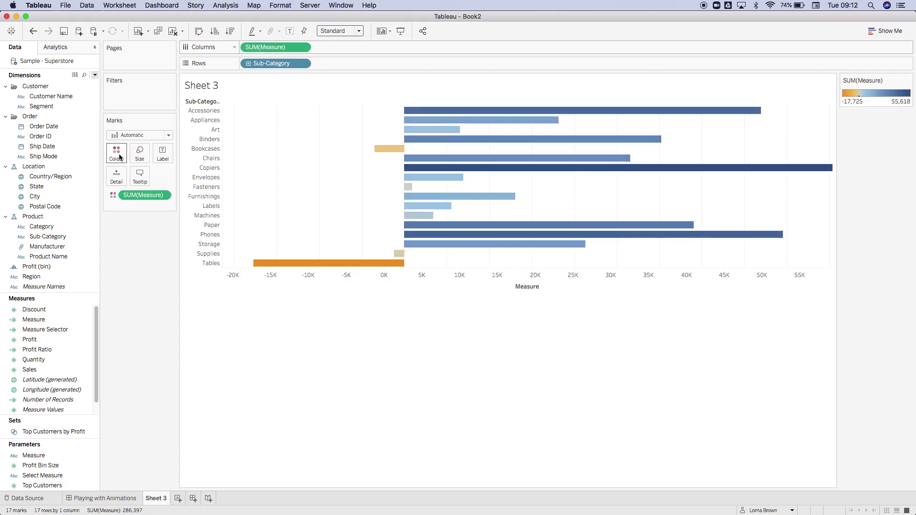
right_click(59, 456)
left_click(104, 307)
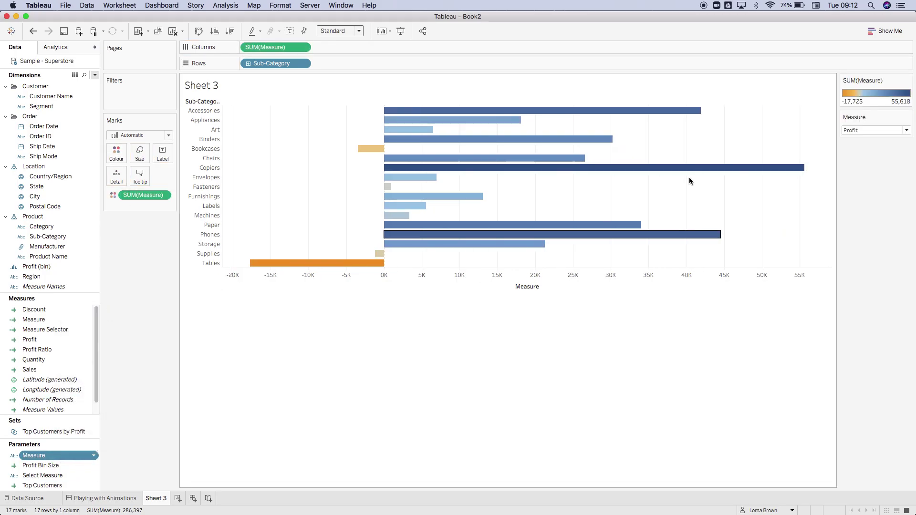
- Test the Measure selector with Sales then Profit, and check the Sub-Category field options
left_click(870, 130)
left_click(873, 147)
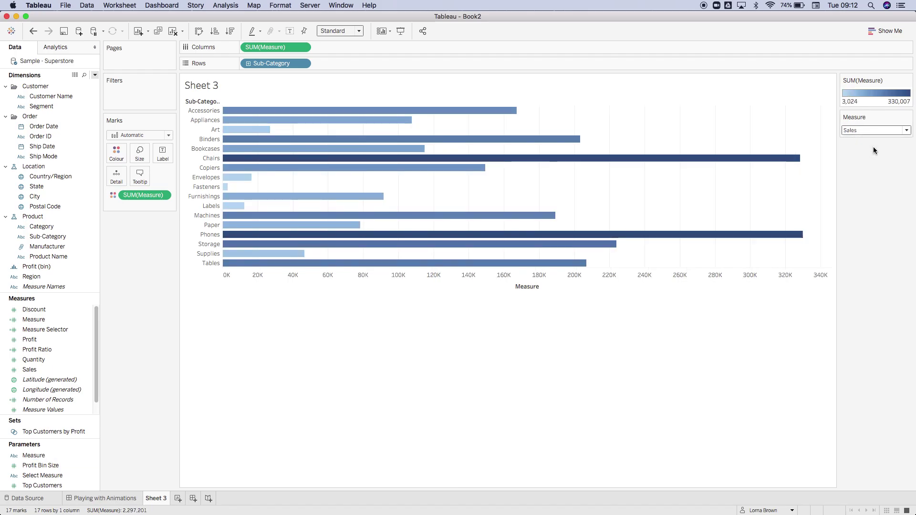
left_click(876, 130)
left_click(880, 138)
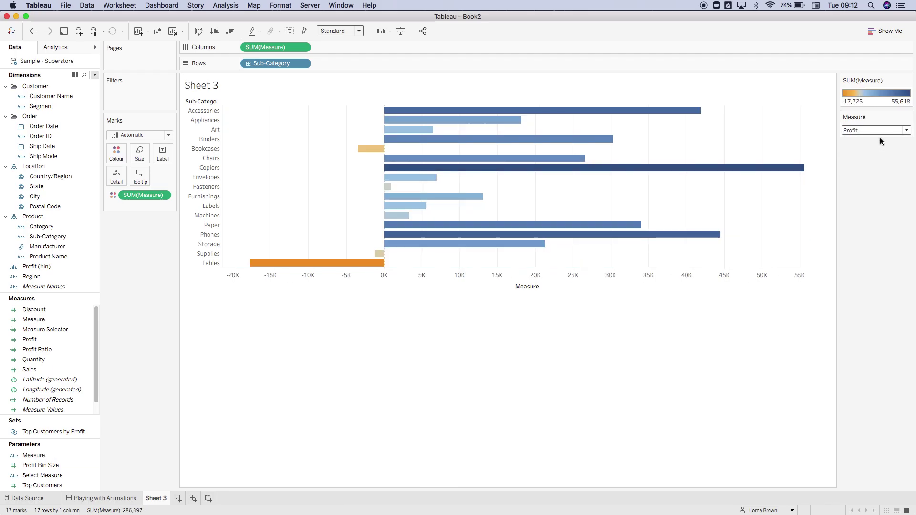
left_click(302, 64)
left_click(330, 154)
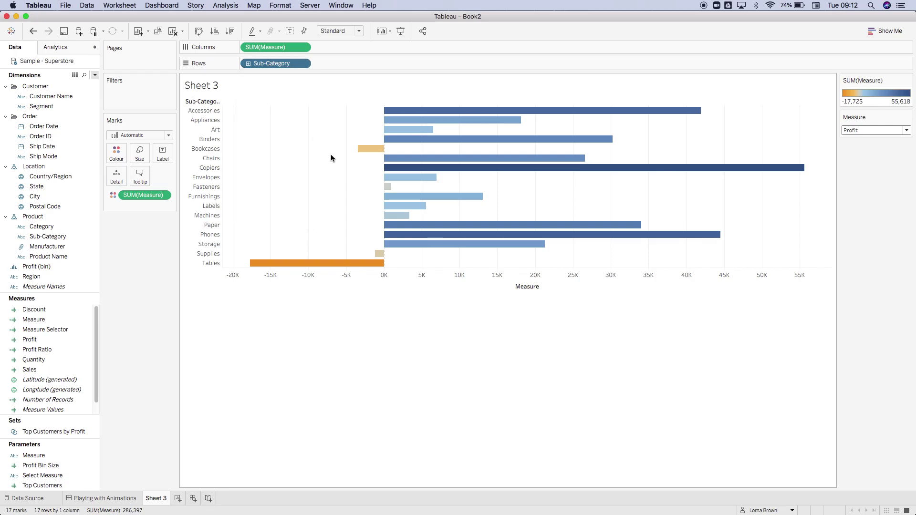
- Sort Sub-Category descending by field
left_click(451, 253)
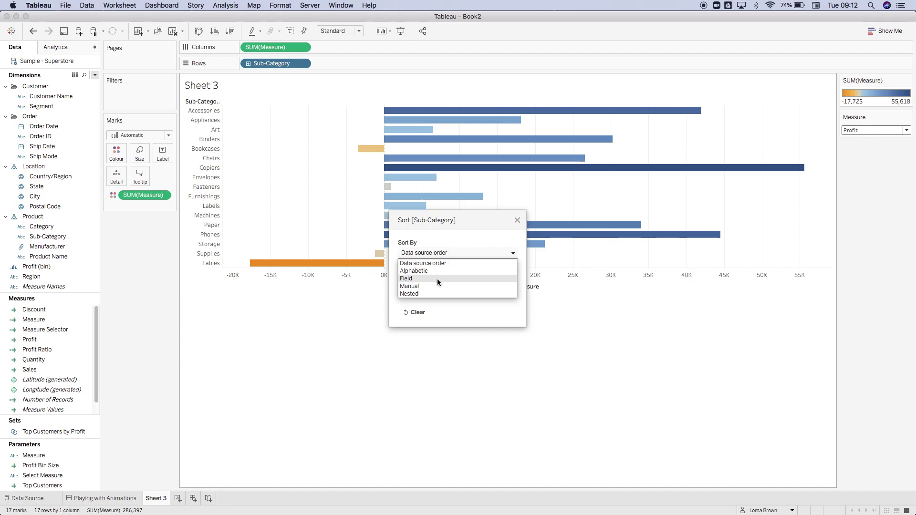
left_click(438, 279)
left_click(401, 289)
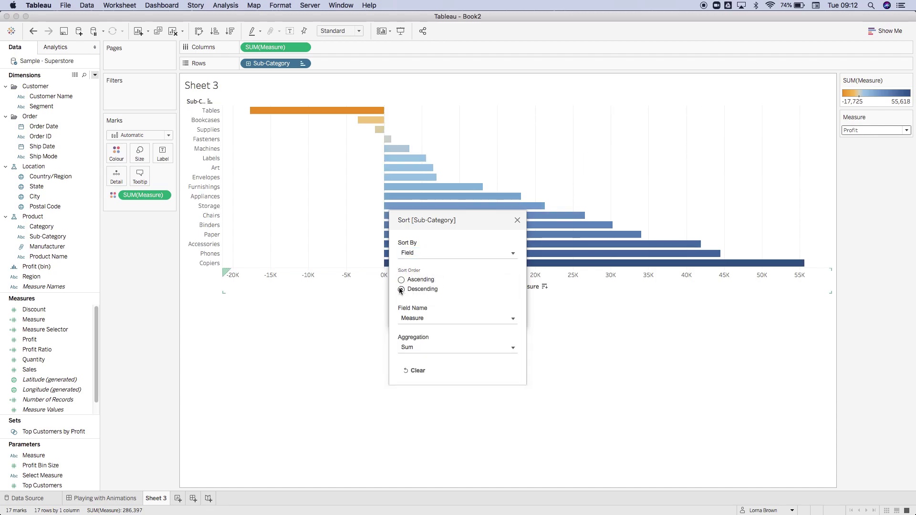
left_click(518, 220)
- Switch the Measure to Sales and hide the Sub-Category row field label
left_click(878, 130)
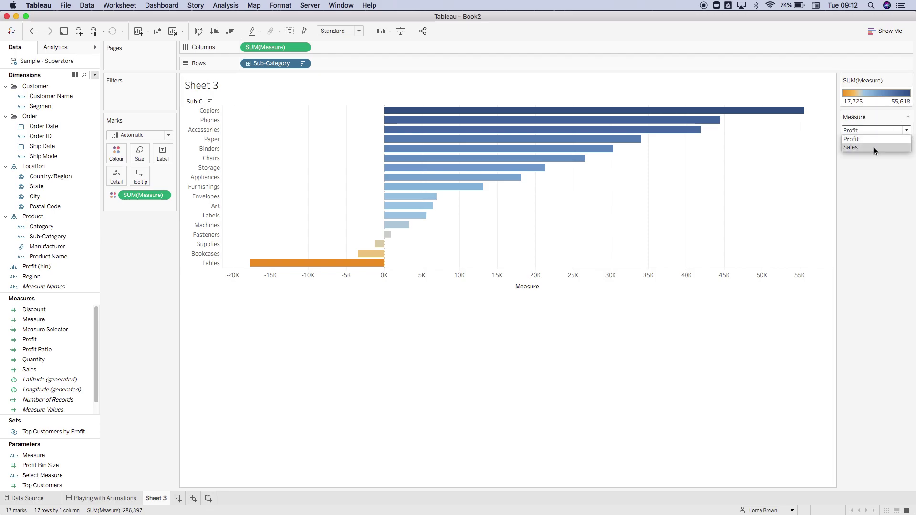
left_click(874, 147)
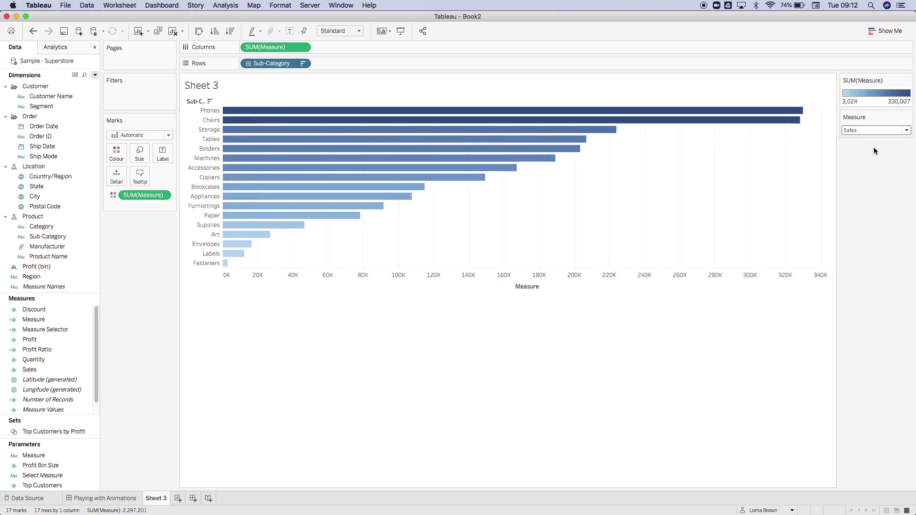
right_click(197, 102)
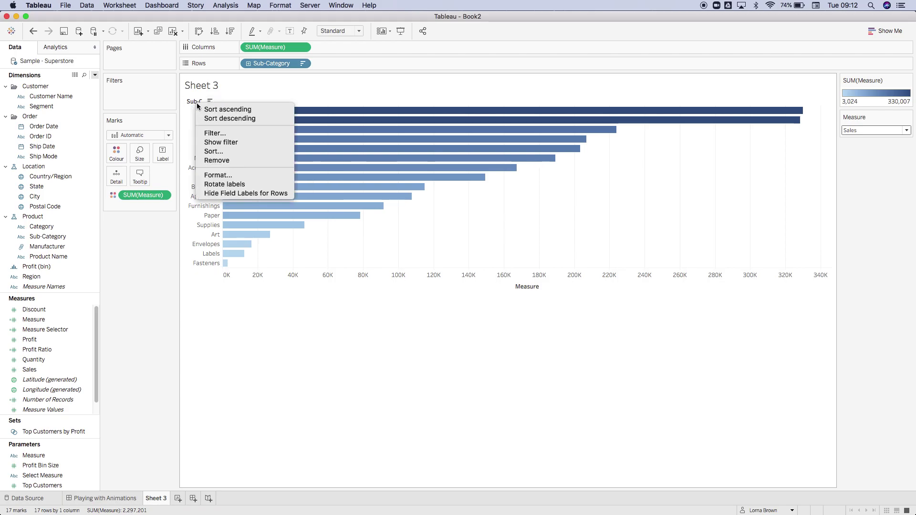
left_click(246, 193)
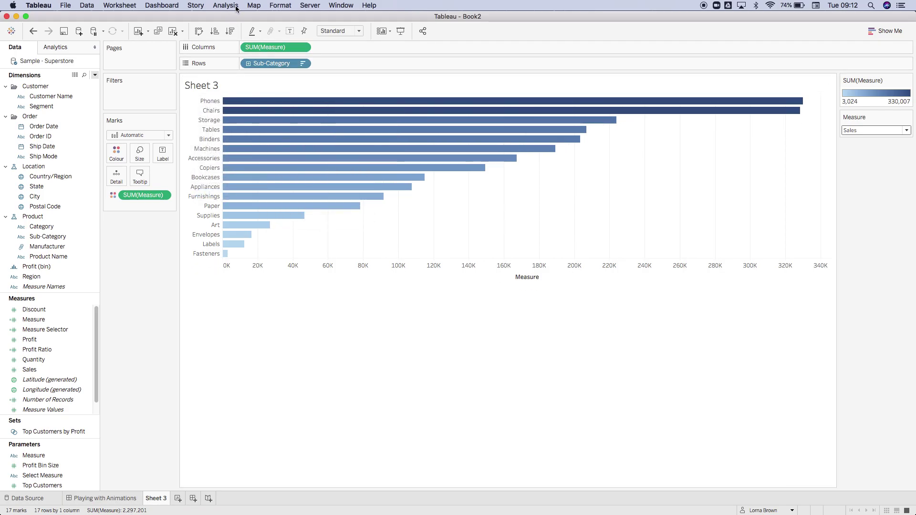
- Open the Animations pane from the Format menu
left_click(280, 6)
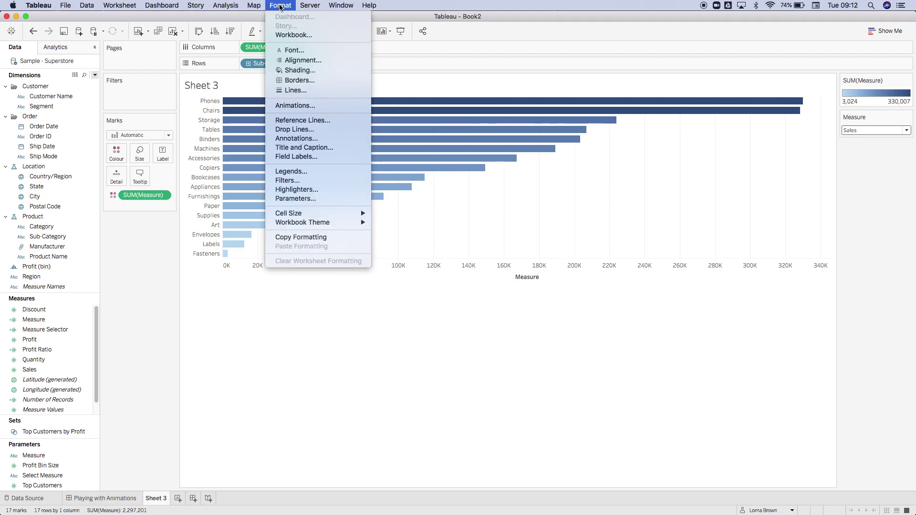
left_click(312, 106)
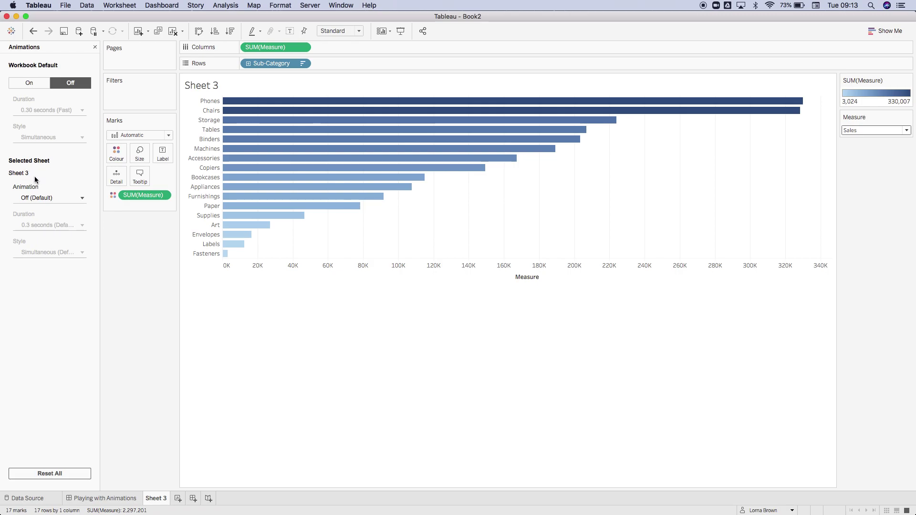
- Turn Sheet 3 animation On with 1.00 seconds (Slow) duration and Simultaneous style
left_click(60, 198)
left_click(57, 221)
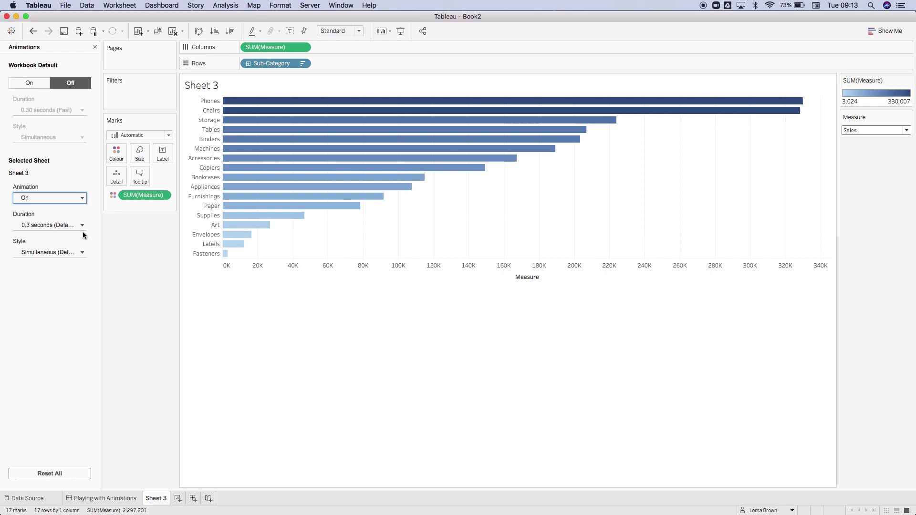
left_click_drag(99, 223, 151, 222)
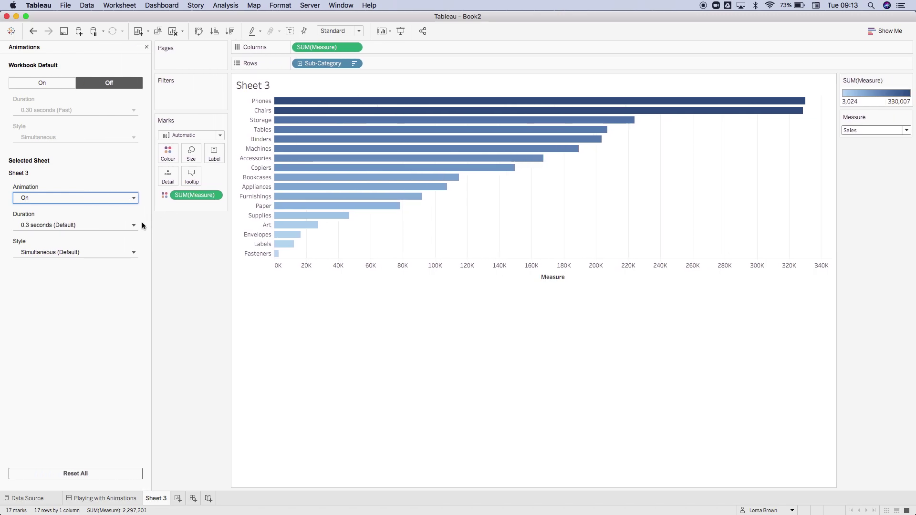
left_click(97, 227)
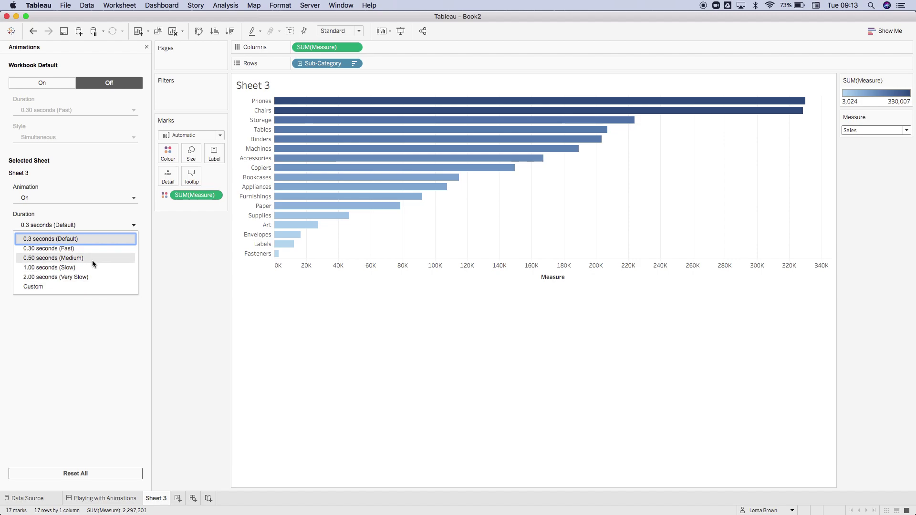
left_click(89, 267)
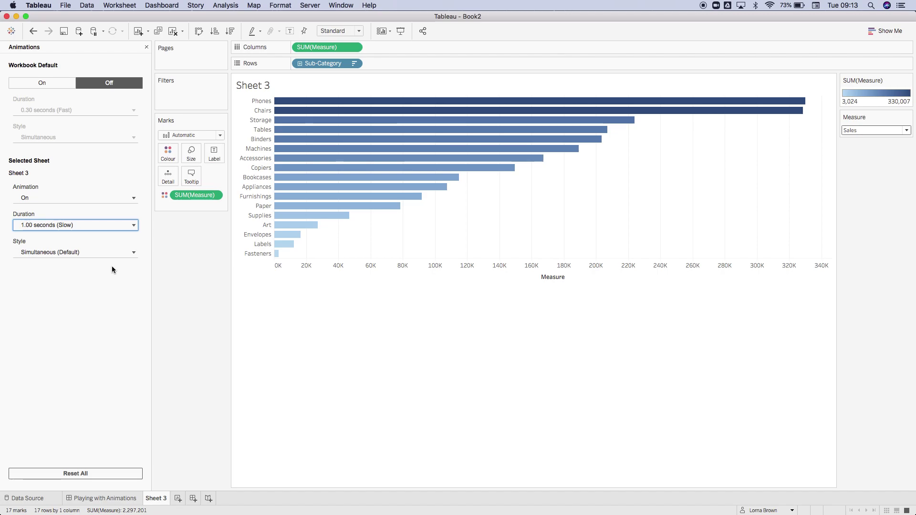
left_click(101, 253)
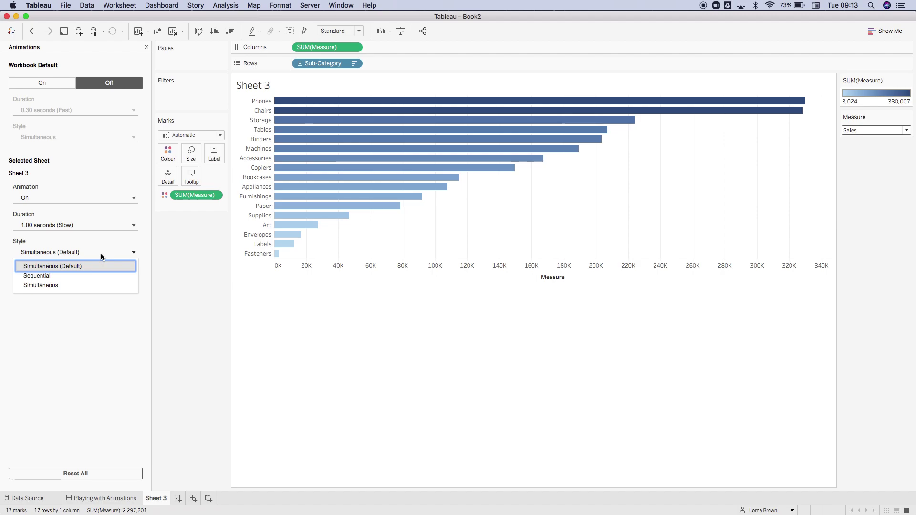
left_click(101, 253)
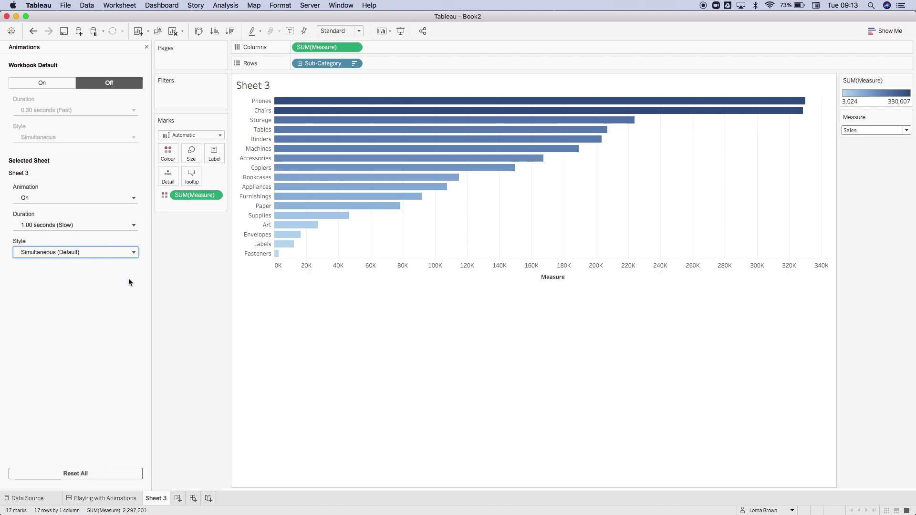
- Switch the Measure parameter to Profit, then Sales, then back to Profit to watch the slow animation
left_click(873, 130)
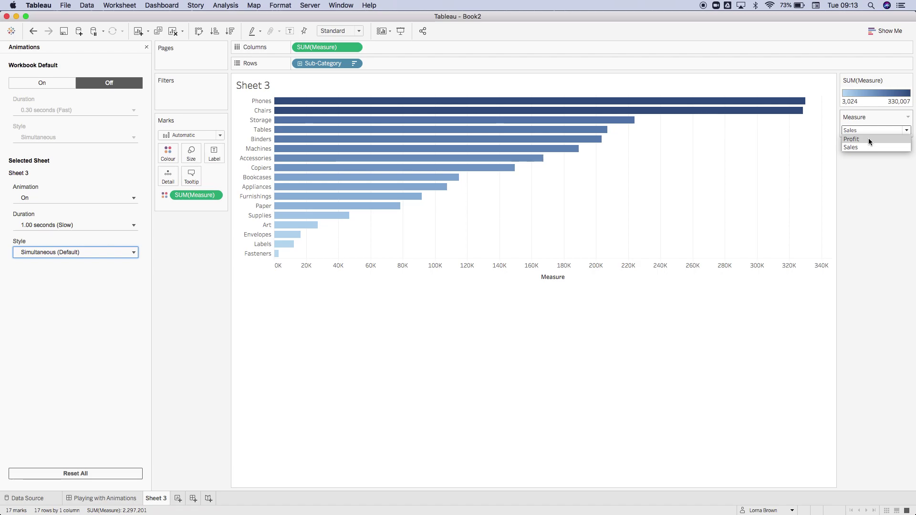
left_click(868, 139)
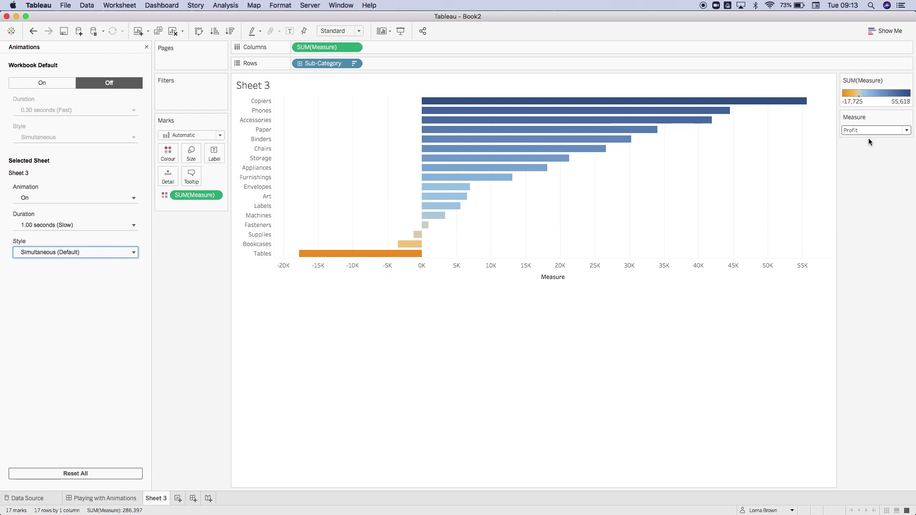
left_click(861, 130)
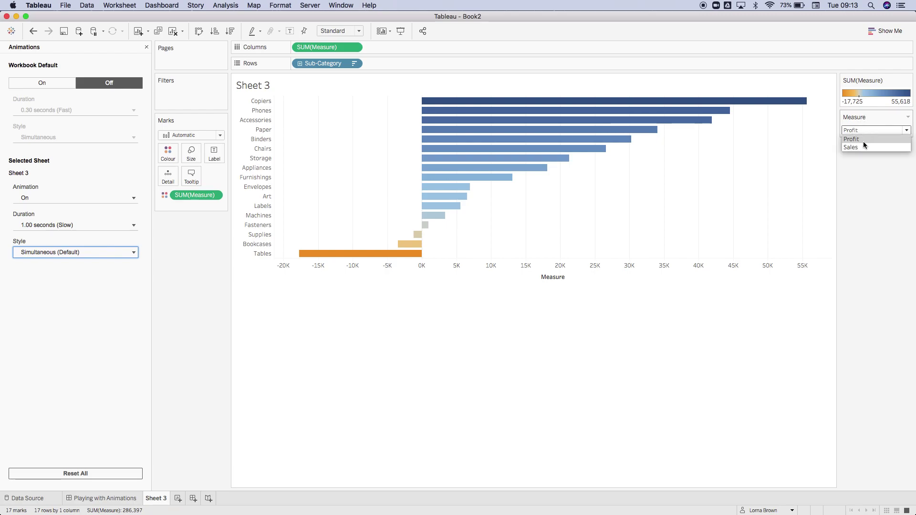
left_click(863, 144)
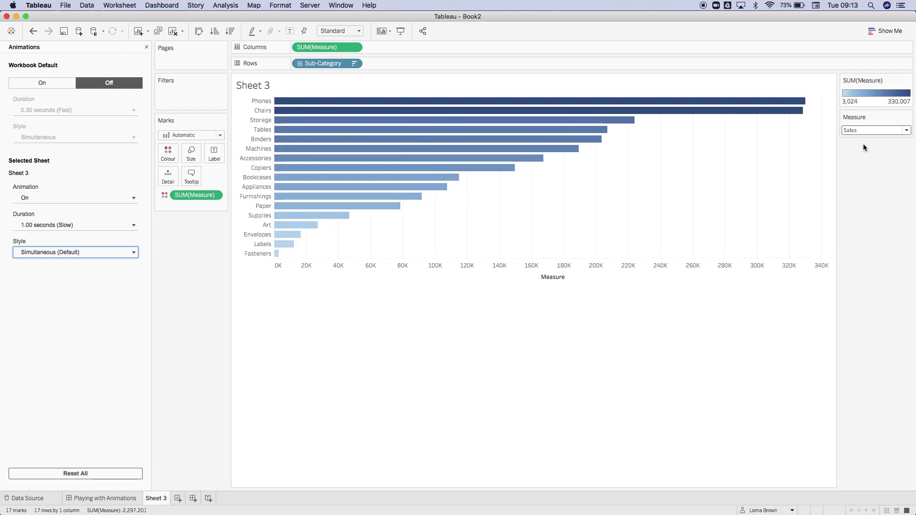
left_click(864, 131)
left_click(868, 140)
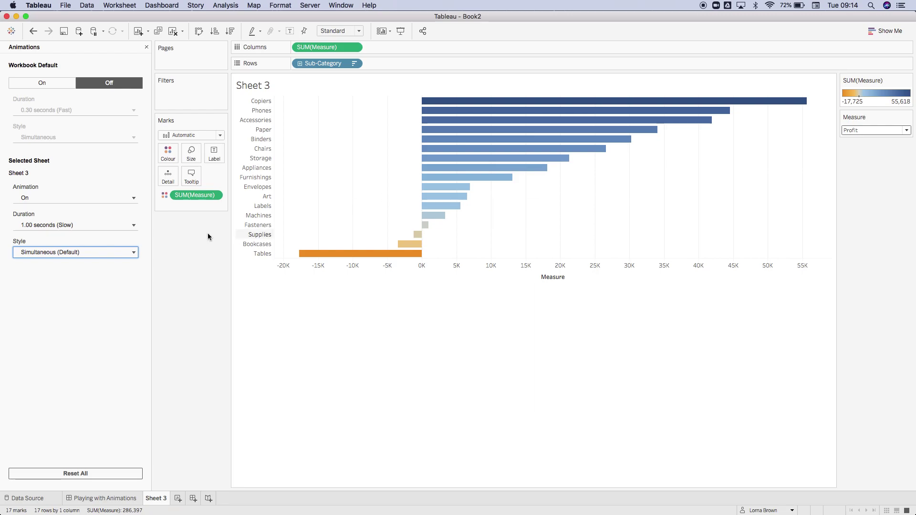
- Set Sheet 3's animation style to Sequential, then cycle the Measure to Sales and back to Profit
left_click(127, 252)
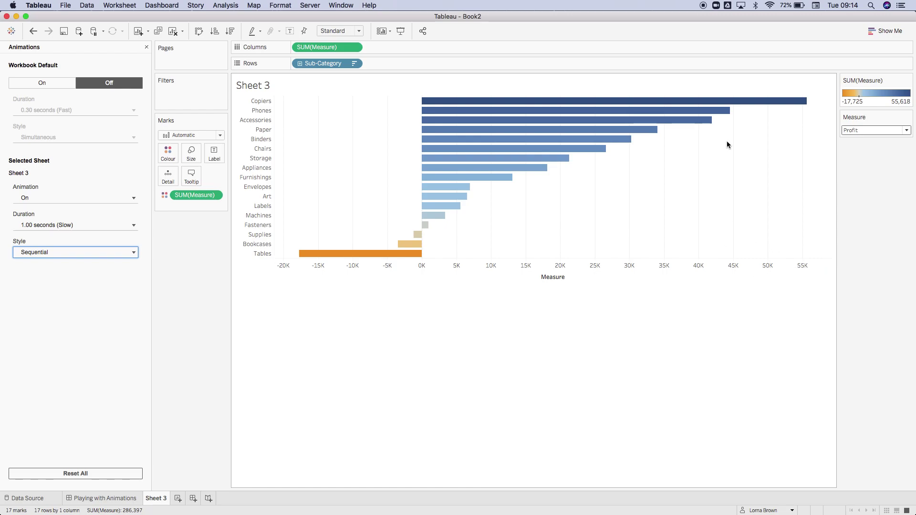
left_click(881, 129)
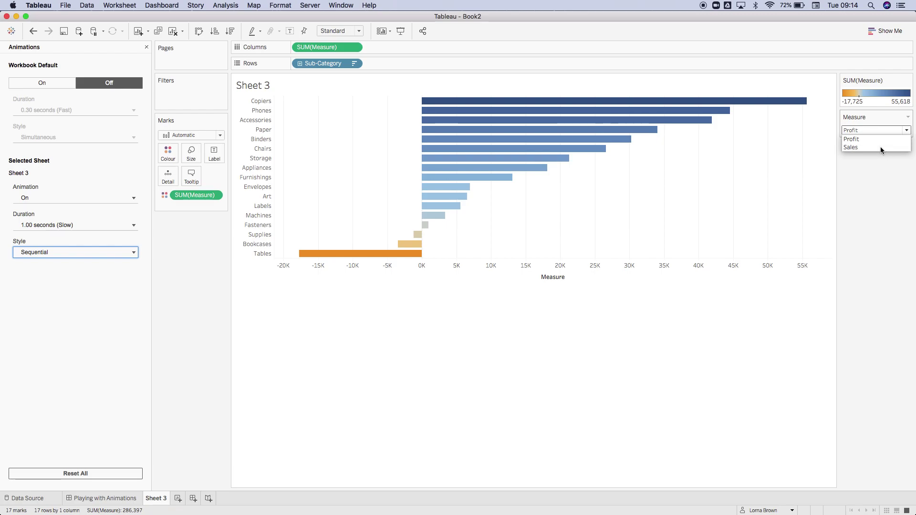
left_click(881, 147)
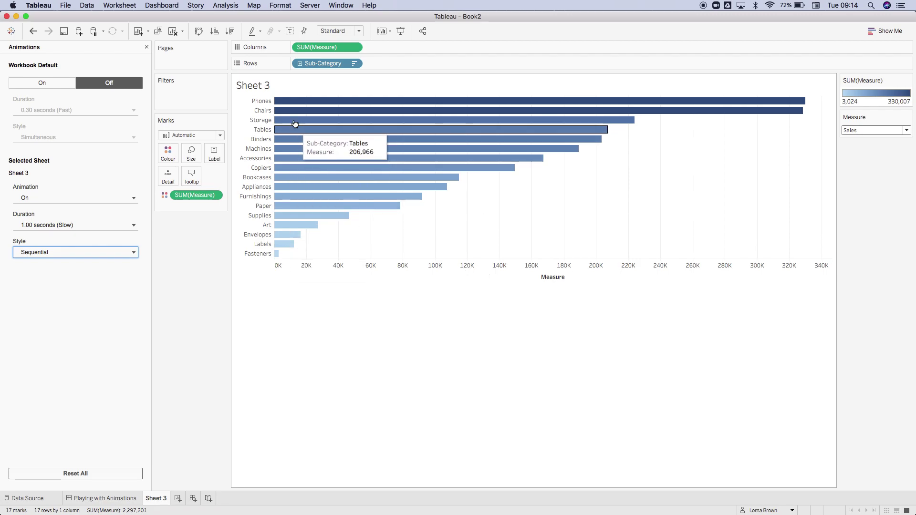
left_click(882, 130)
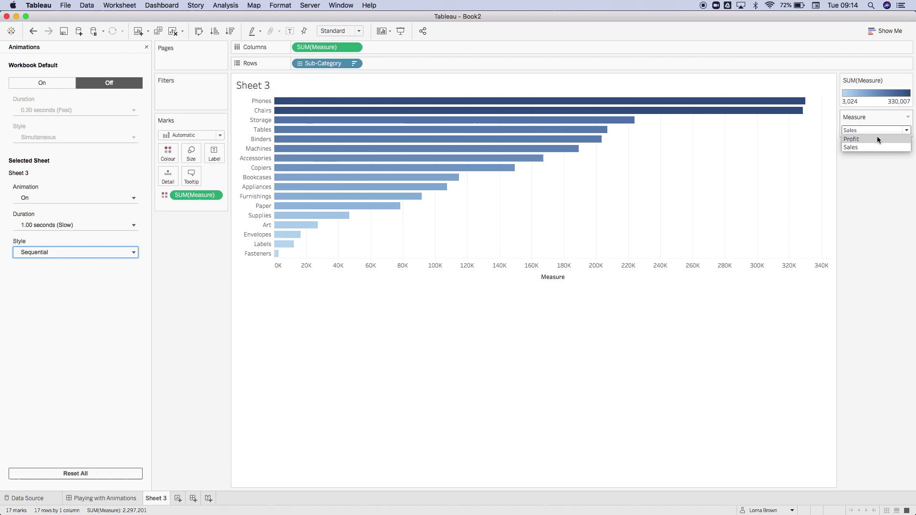
left_click(877, 139)
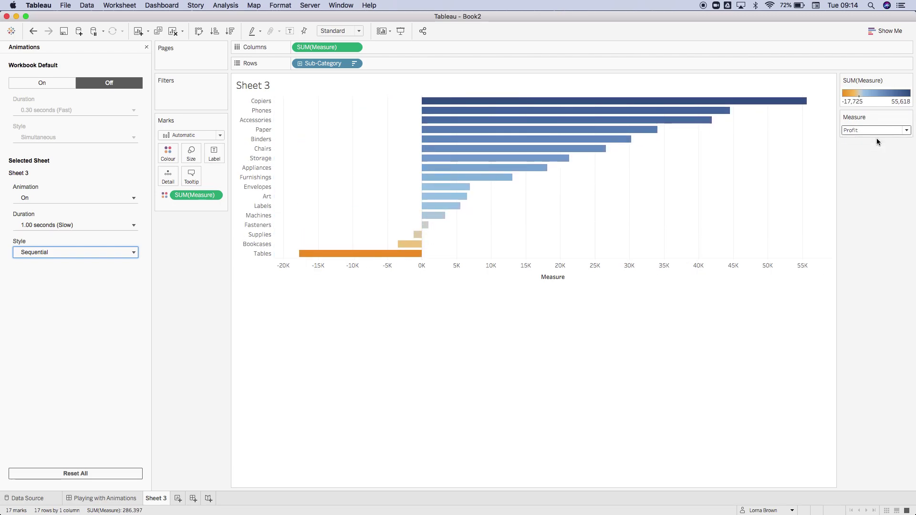
- Set the animation style back to Simultaneous and switch the Measure to Sales
left_click(86, 252)
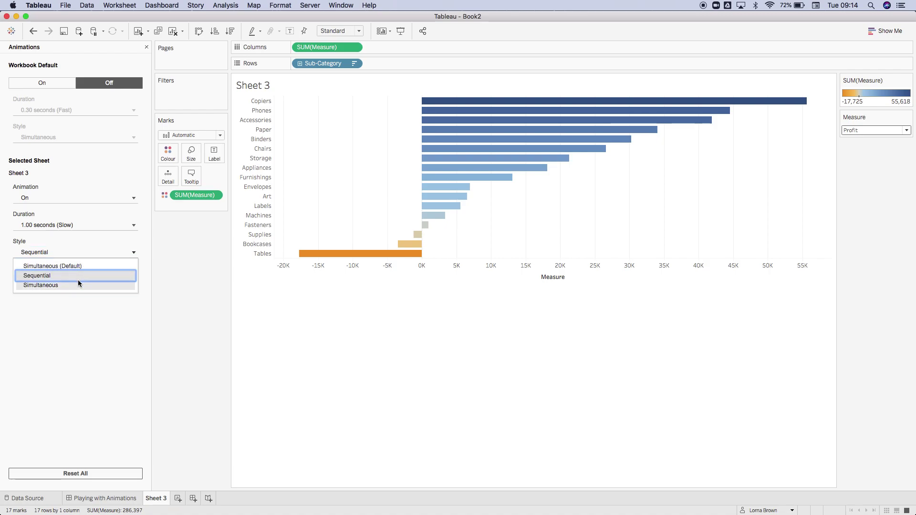
left_click(77, 285)
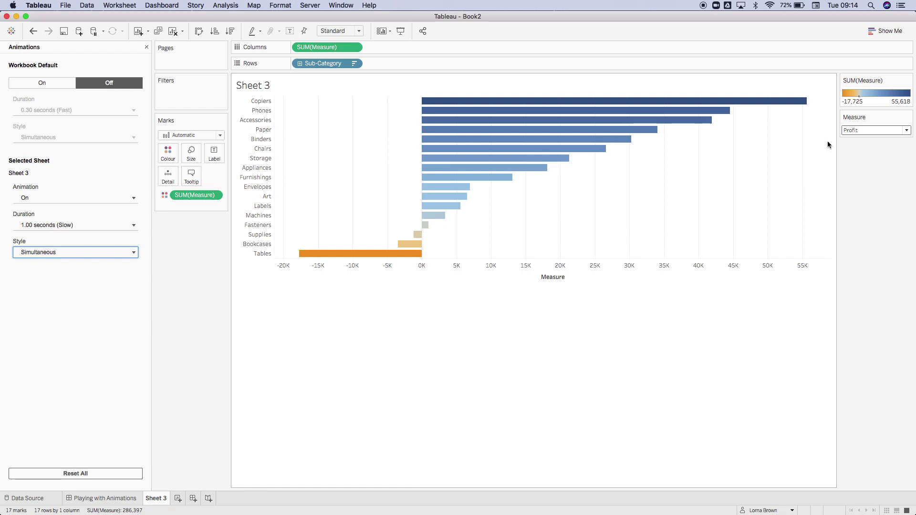
left_click(873, 130)
left_click(873, 146)
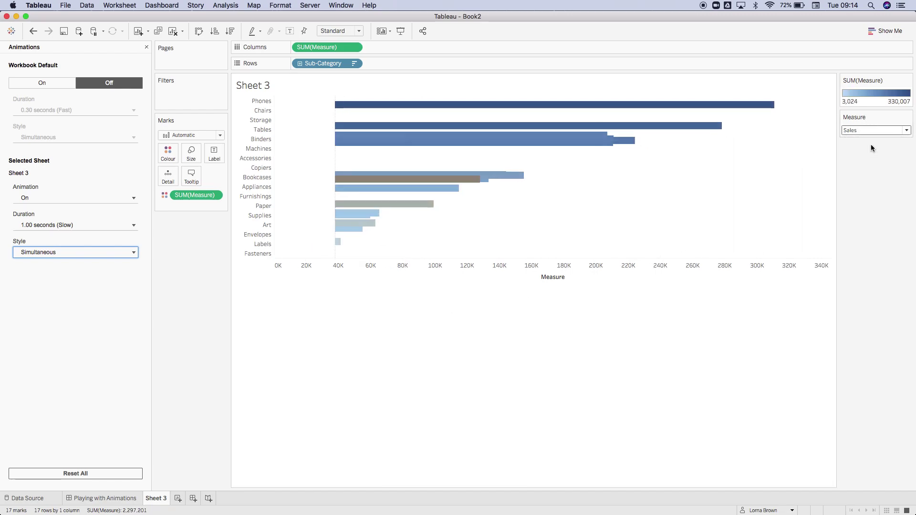